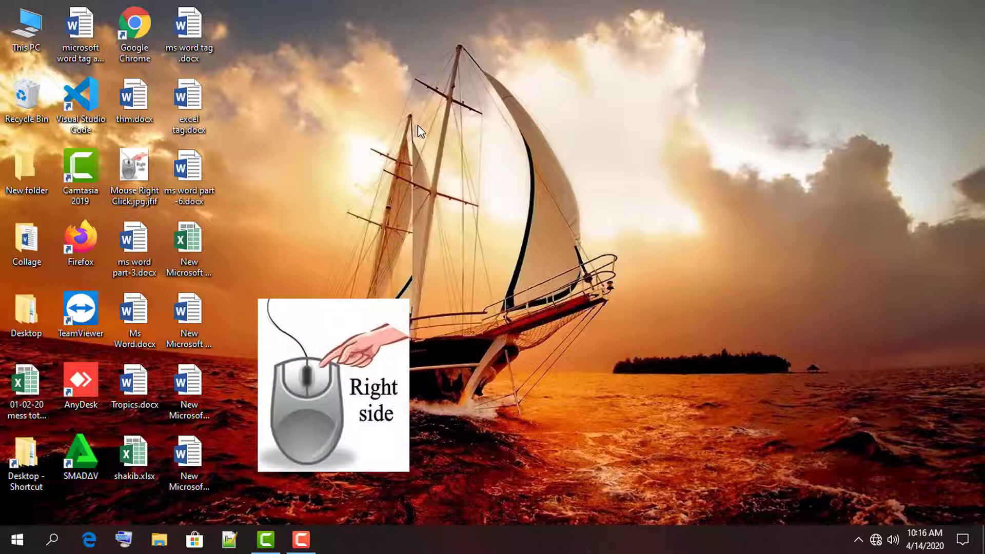
# Create a new Microsoft Word document on the desktop, keeping its default name, and open it.
pyautogui.rightClick(418, 125)
pyautogui.moveTo(432, 134)
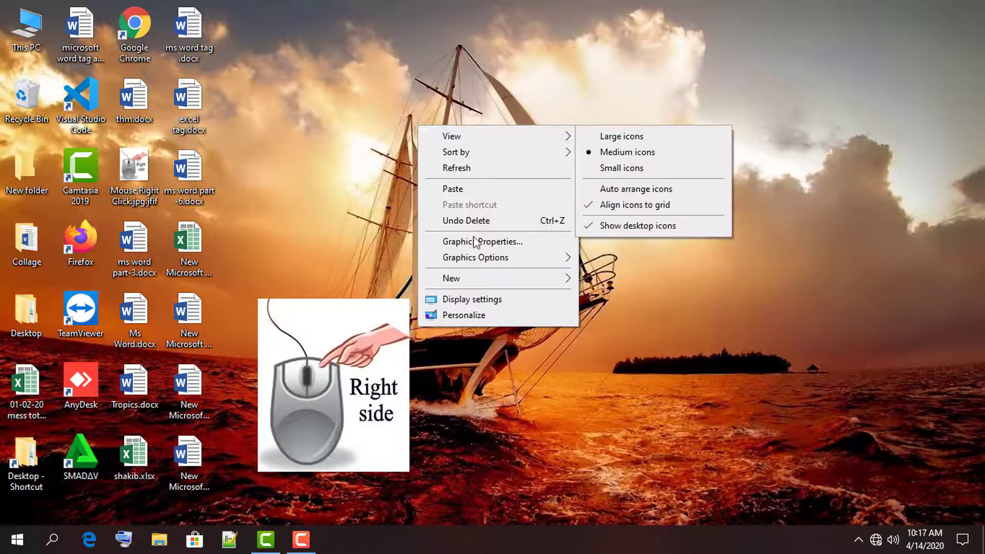
pyautogui.moveTo(471, 280)
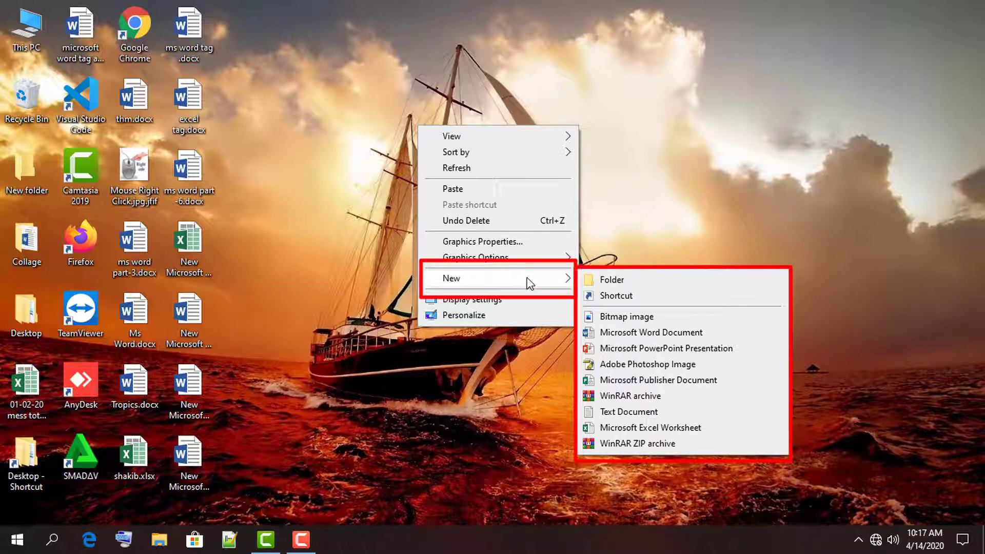
pyautogui.click(668, 333)
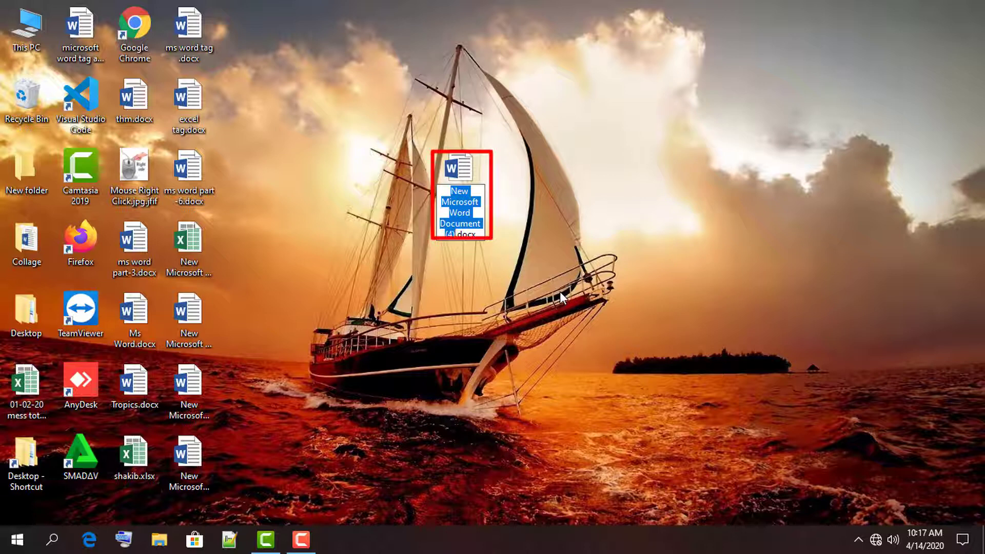
pyautogui.press('Return')
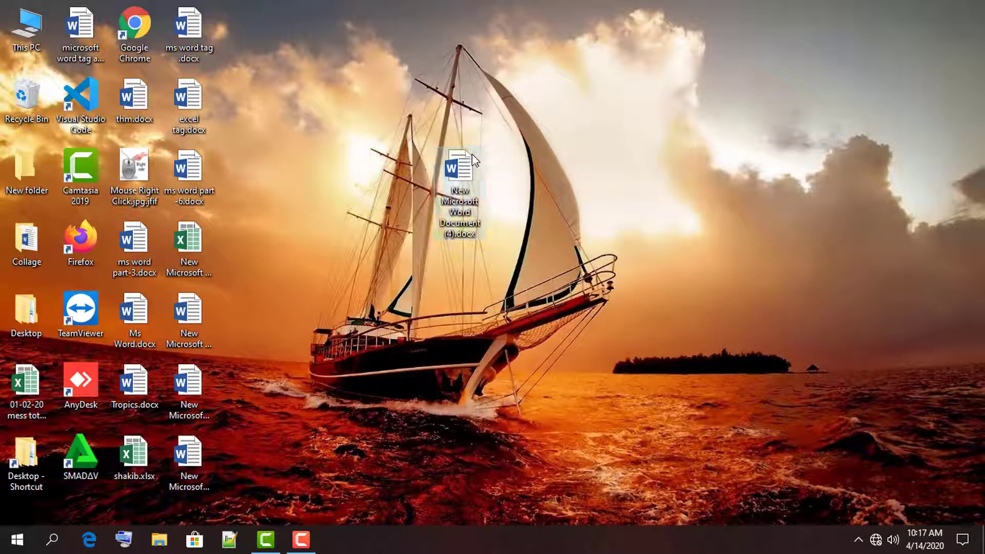
pyautogui.moveTo(459, 171)
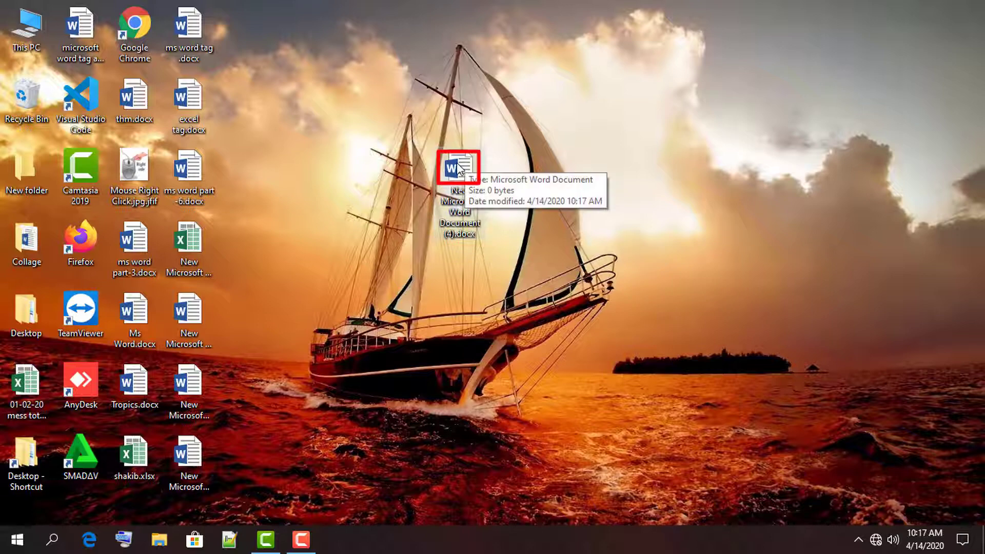
pyautogui.doubleClick(457, 164)
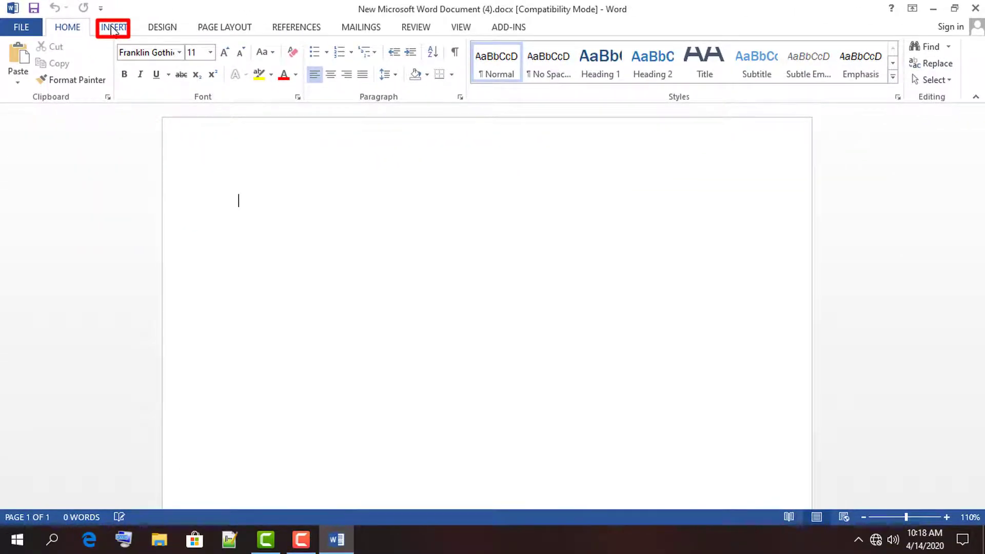
# Insert a table with four columns and four rows, and enlarge it so its rows become taller.
pyautogui.click(114, 28)
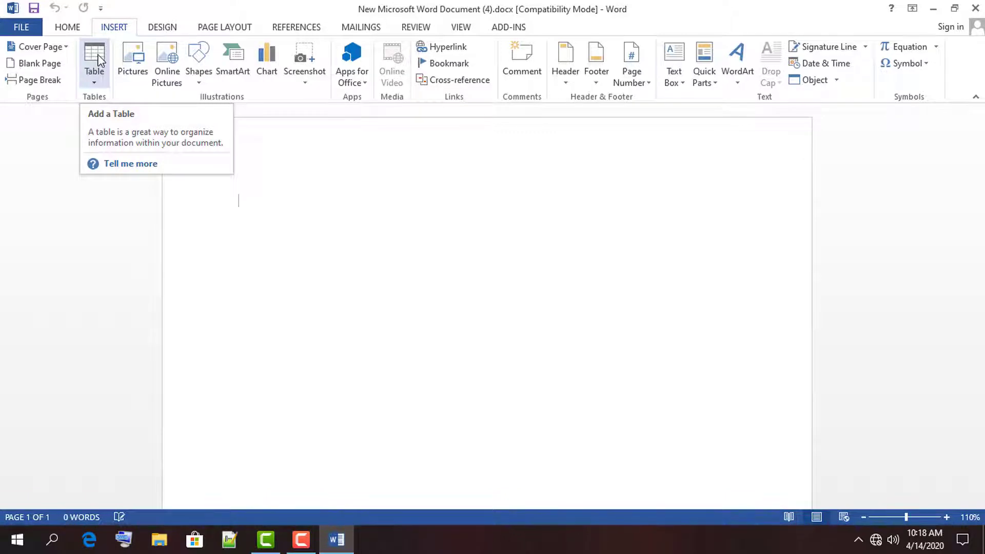
pyautogui.click(99, 60)
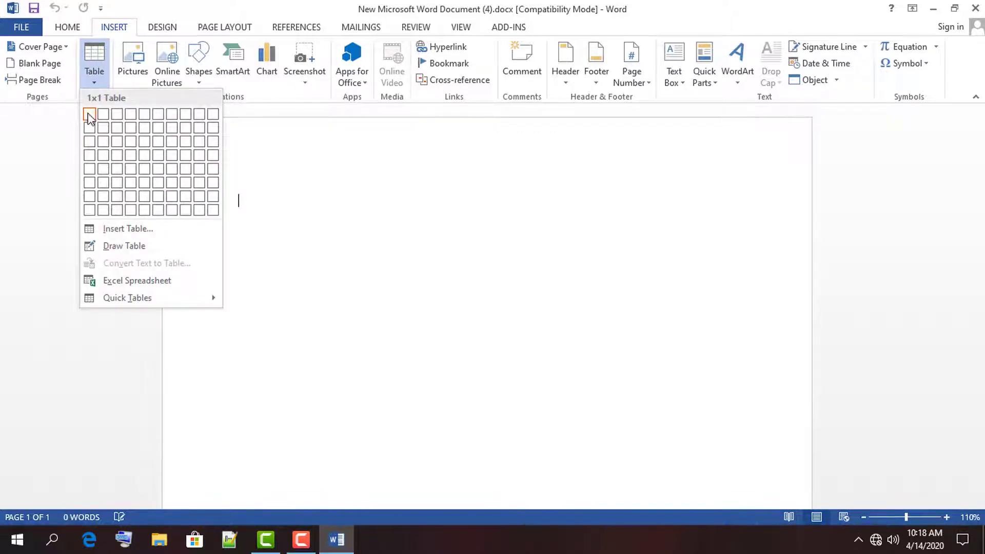
pyautogui.click(137, 157)
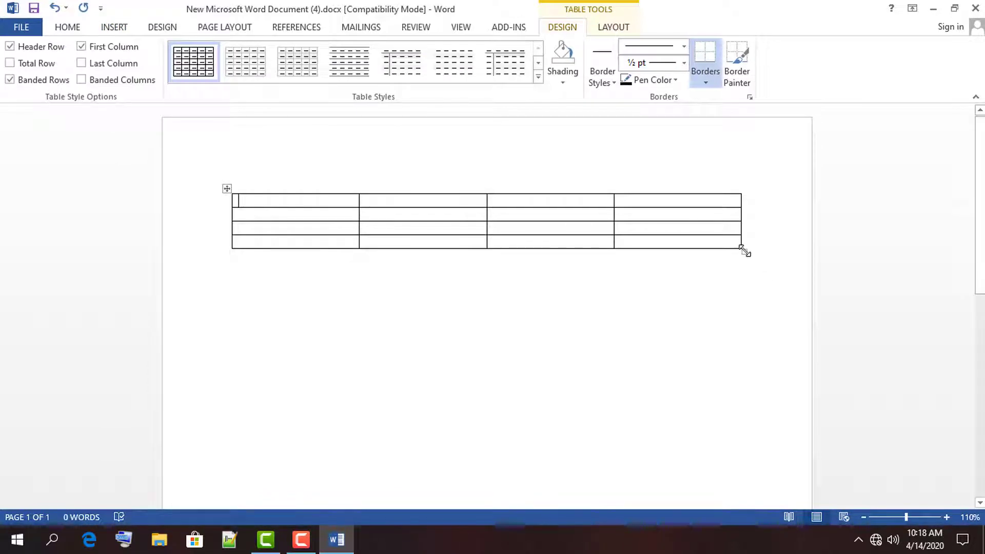
pyautogui.moveTo(744, 251); pyautogui.dragTo(737, 326)
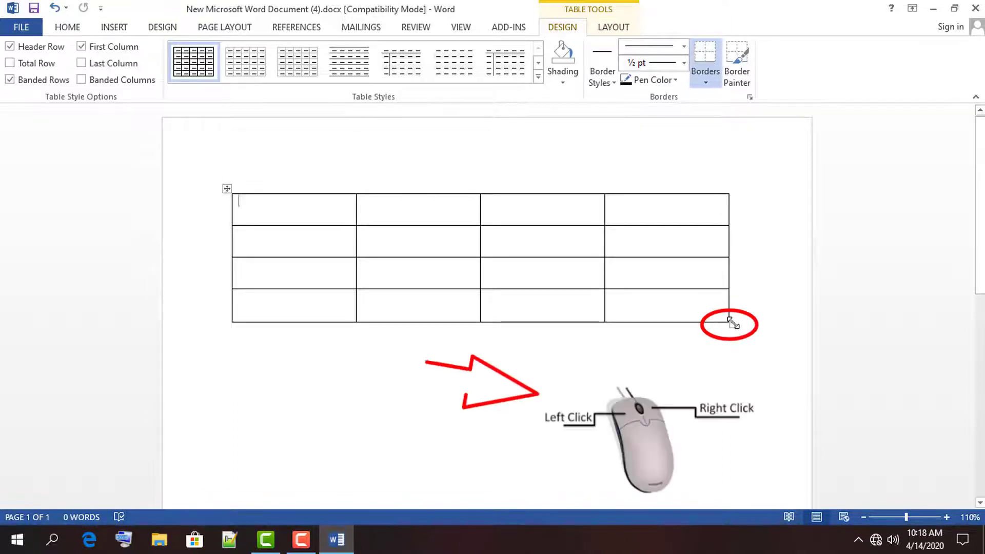
pyautogui.moveTo(733, 324)
pyautogui.mouseDown()
pyautogui.moveTo(741, 362)
pyautogui.moveTo(756, 288)
pyautogui.moveTo(715, 310)
pyautogui.moveTo(729, 319)
pyautogui.mouseUp()
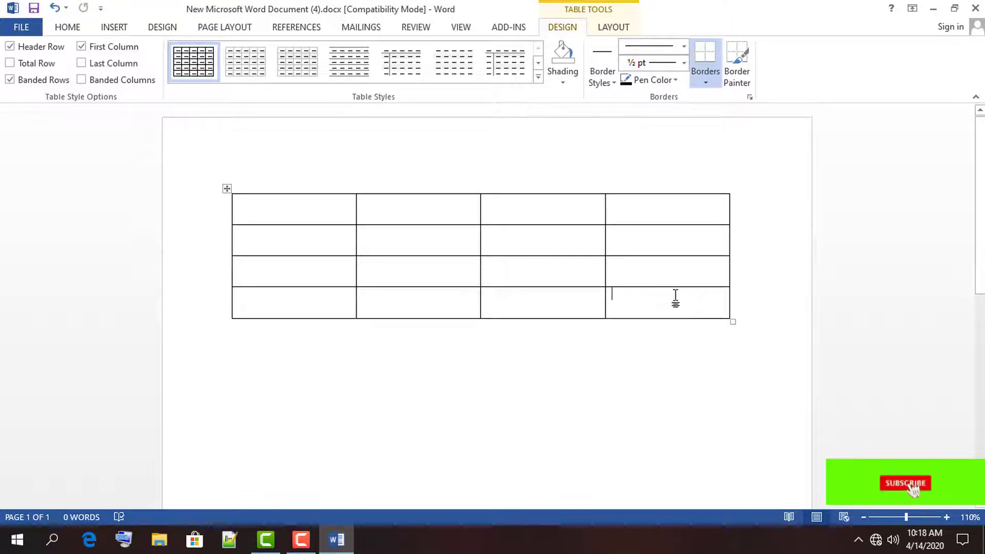
# Add an extra line in the table's last cell, and append a fifth row after the last row.
pyautogui.press('Return')
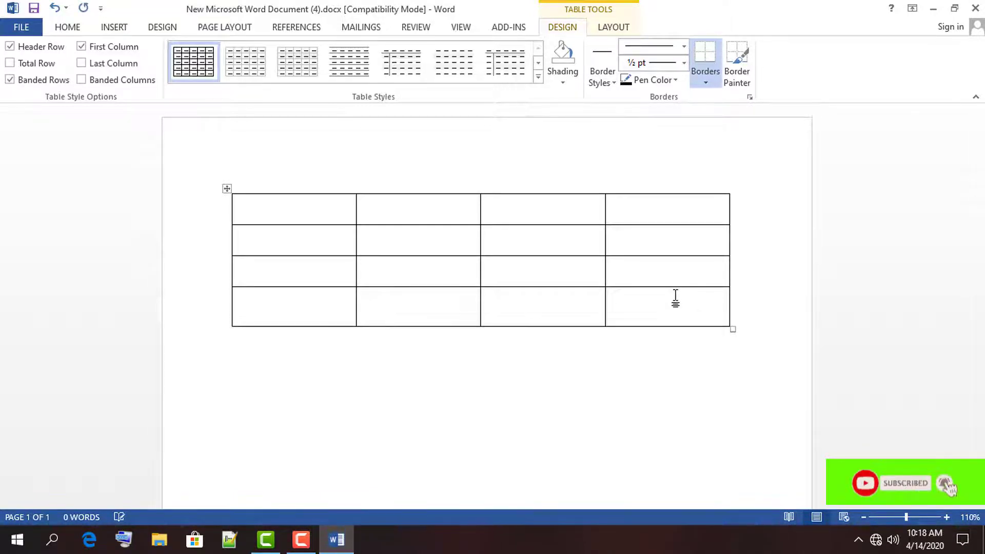
pyautogui.click(765, 312)
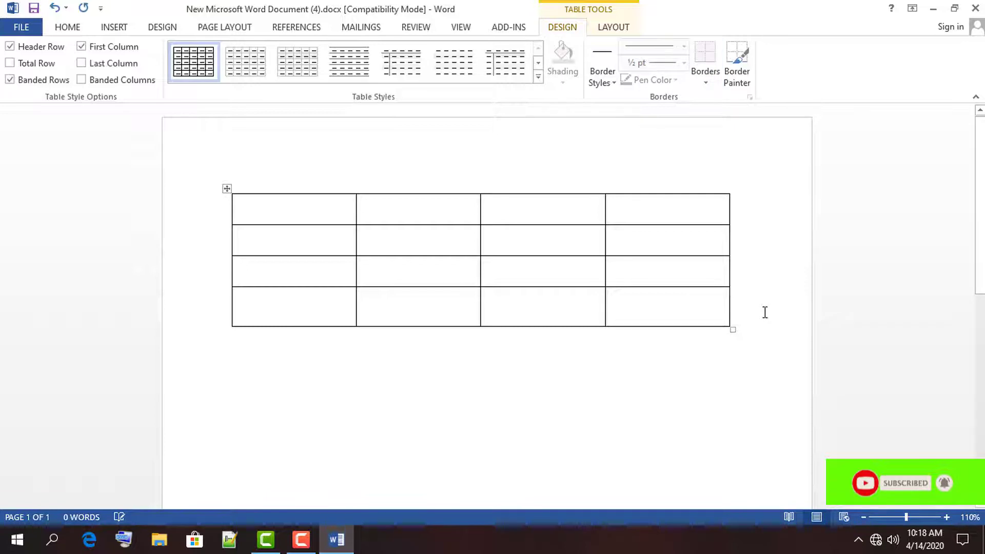
pyautogui.press('Return')
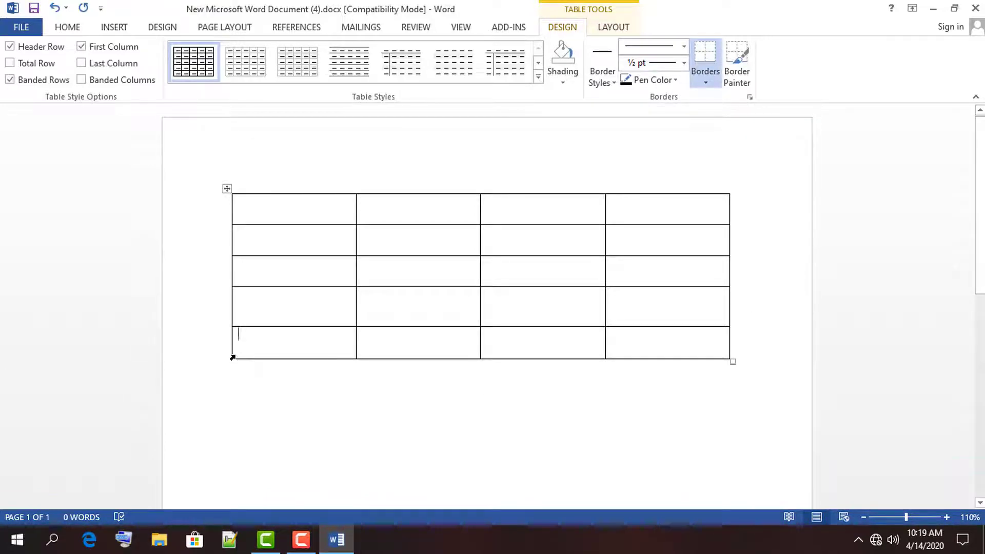
# Insert two more rows at the end of the table and delete both of them again.
pyautogui.scroll(-1, 235, 349)
pyautogui.click(226, 323)
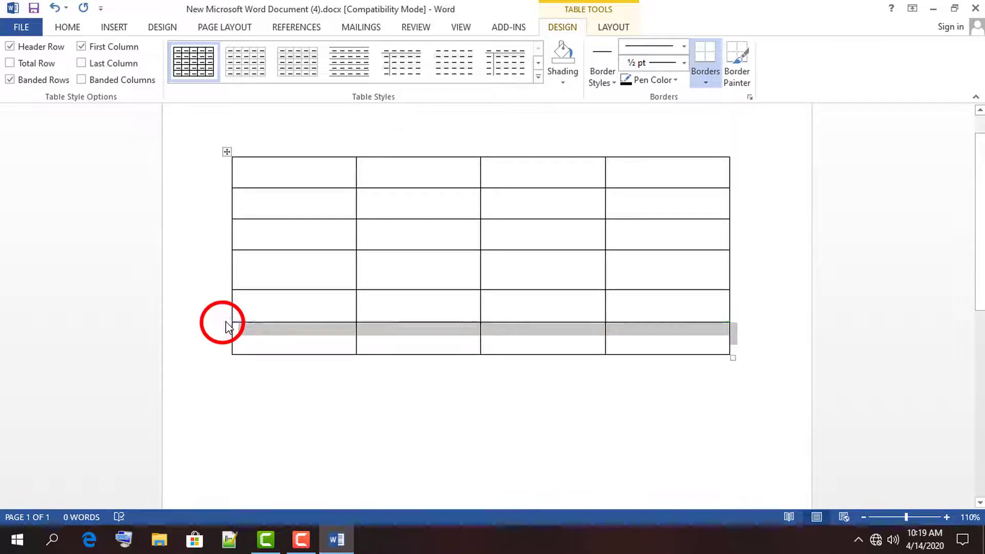
pyautogui.click(227, 322)
pyautogui.scroll(-1, 251, 337)
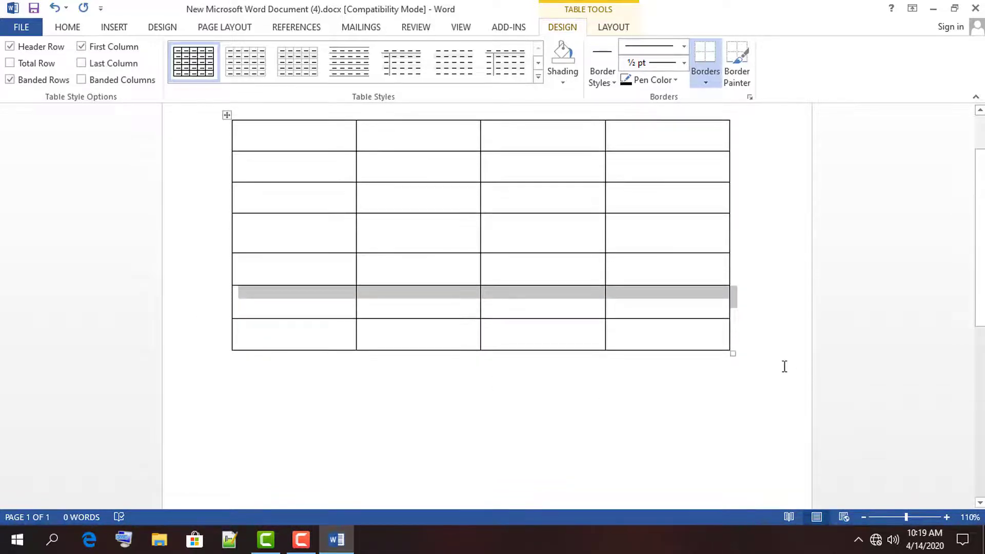
pyautogui.rightClick(293, 313)
pyautogui.press('BackSpace')
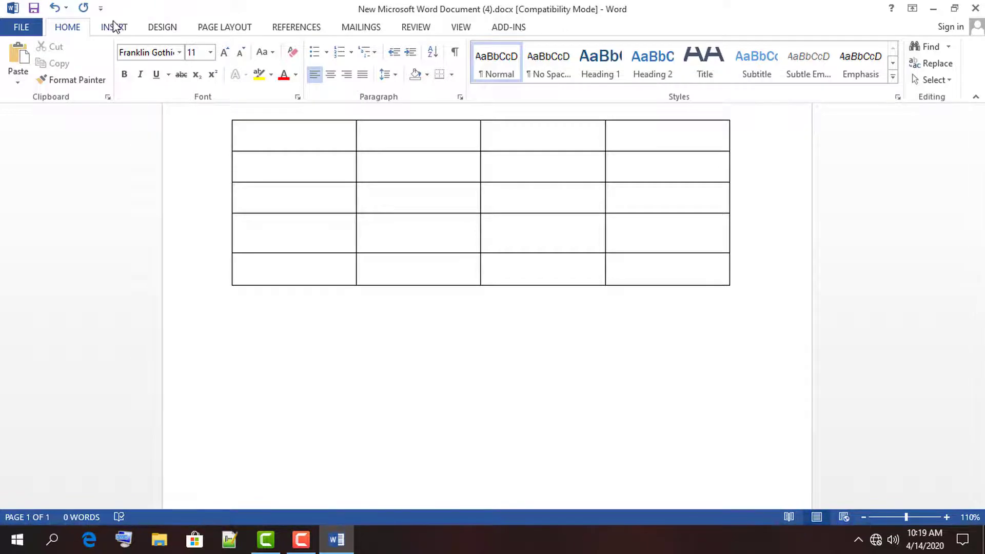
# Insert a second table with 5 columns and 3 rows below the first one, and enlarge it so its rows become taller.
pyautogui.scroll(3, 284, 242)
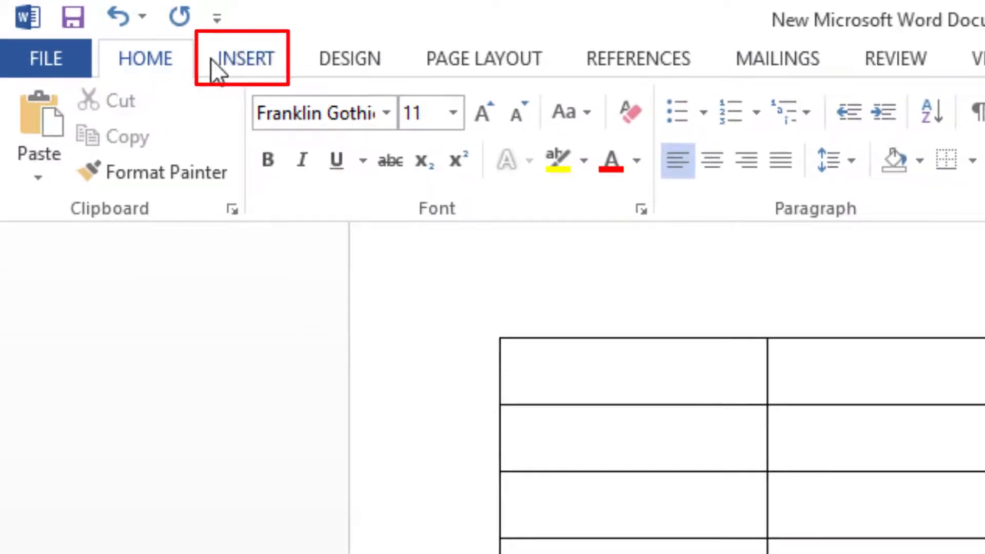
pyautogui.click(243, 58)
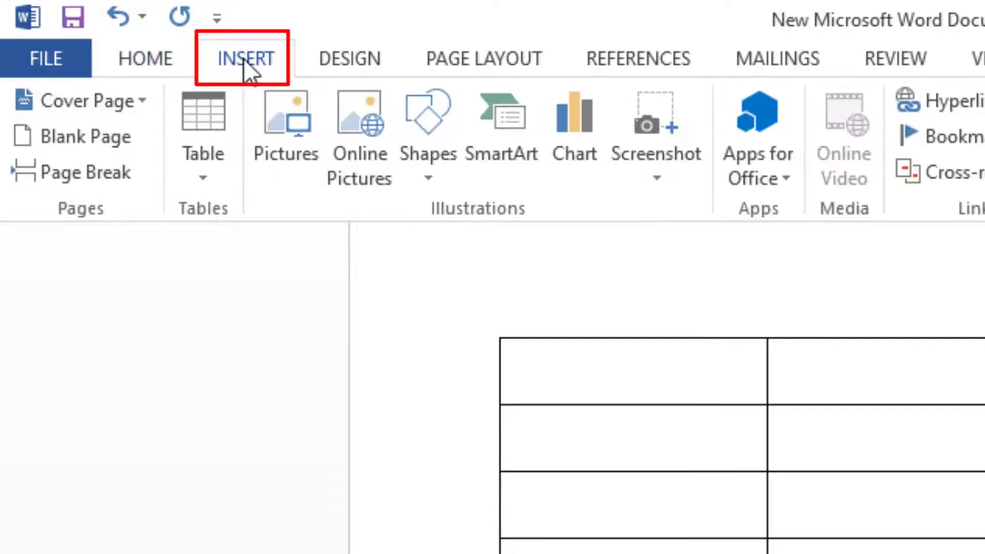
pyautogui.click(198, 170)
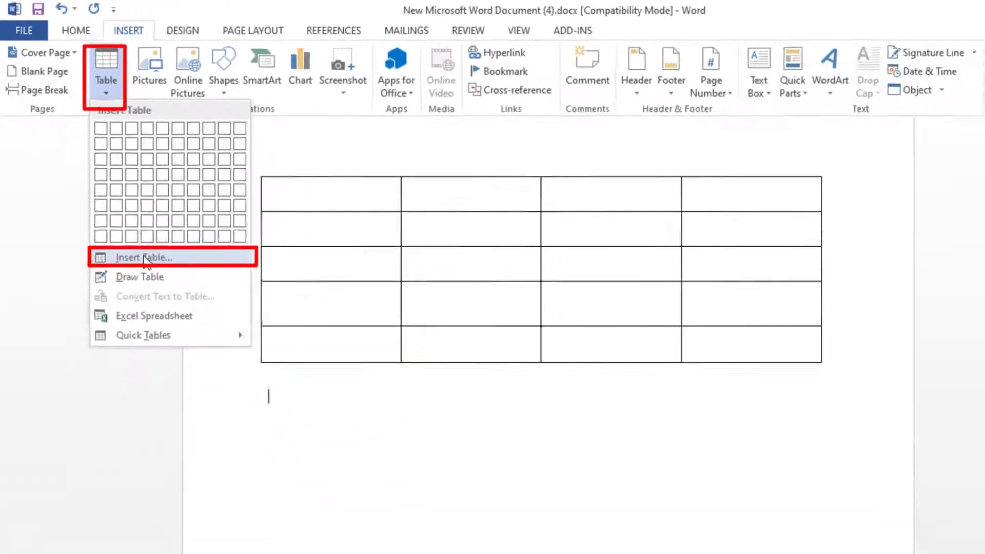
pyautogui.click(128, 229)
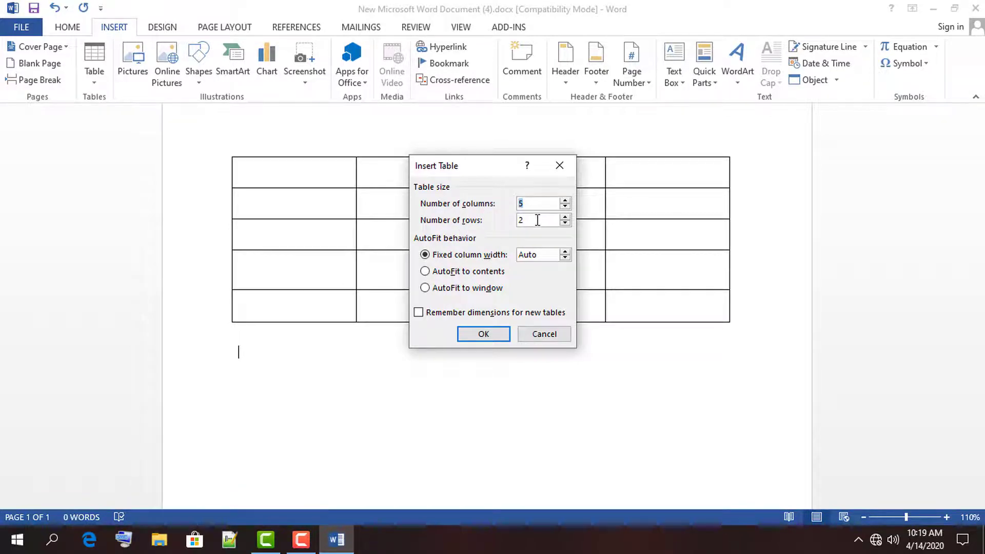
pyautogui.click(565, 201)
pyautogui.click(565, 200)
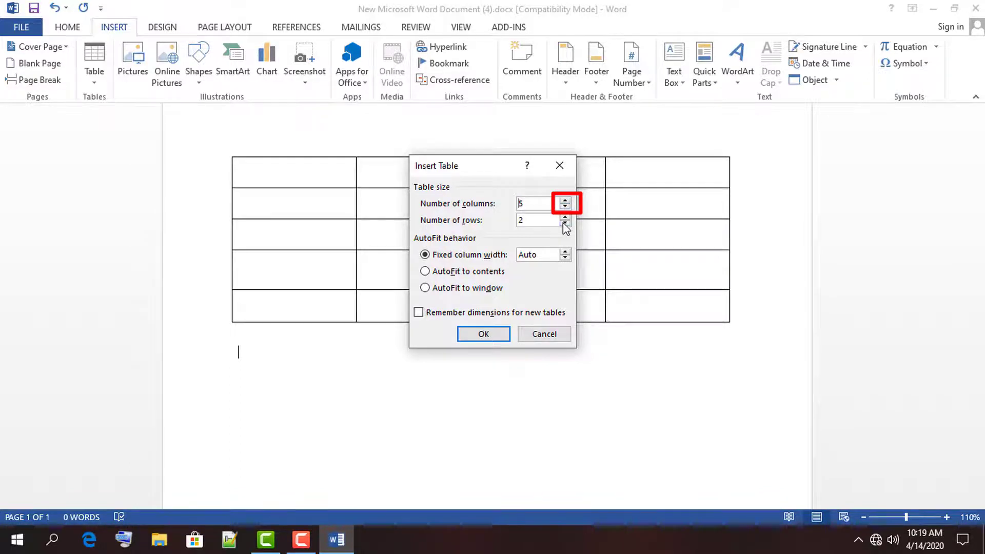
pyautogui.click(565, 222)
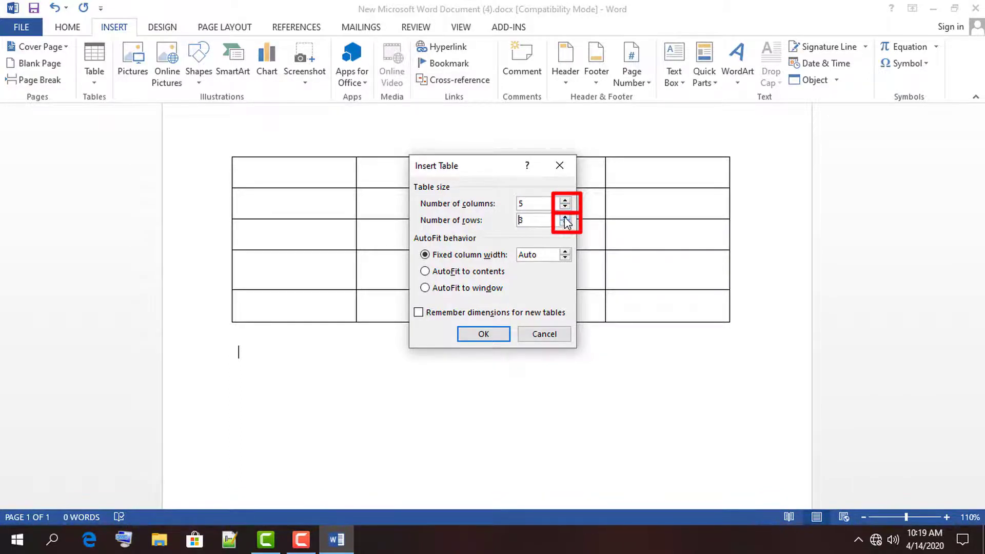
pyautogui.click(483, 336)
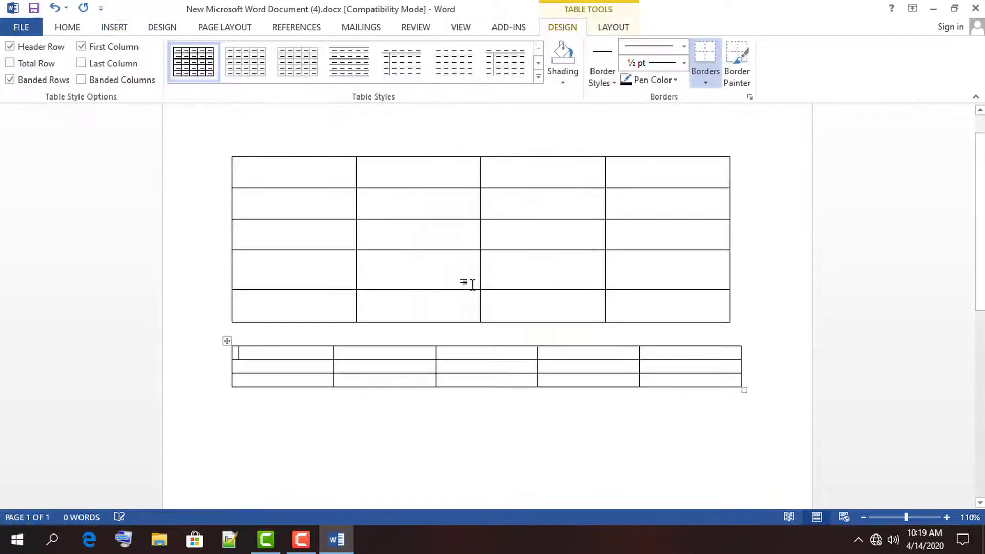
pyautogui.scroll(-3, 453, 256)
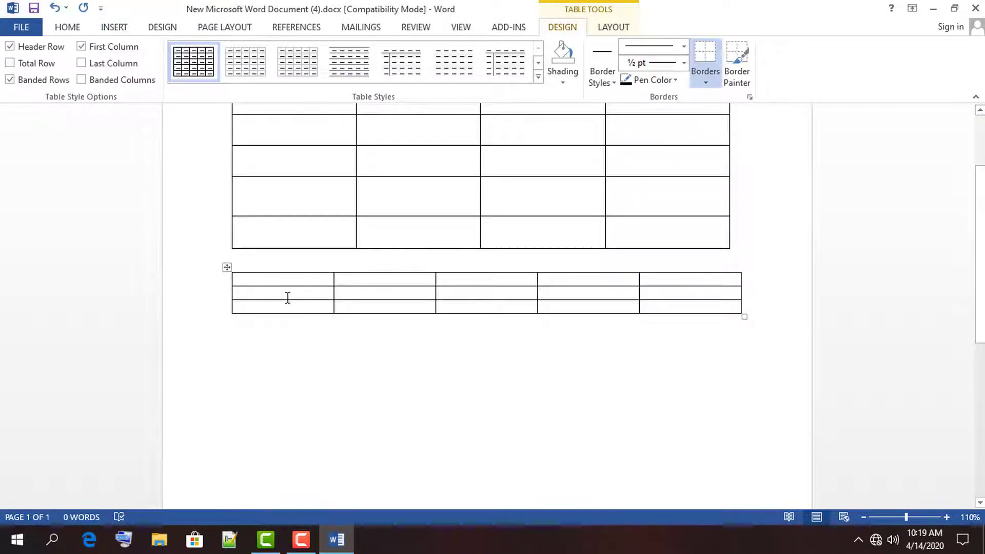
pyautogui.moveTo(746, 319); pyautogui.dragTo(731, 413)
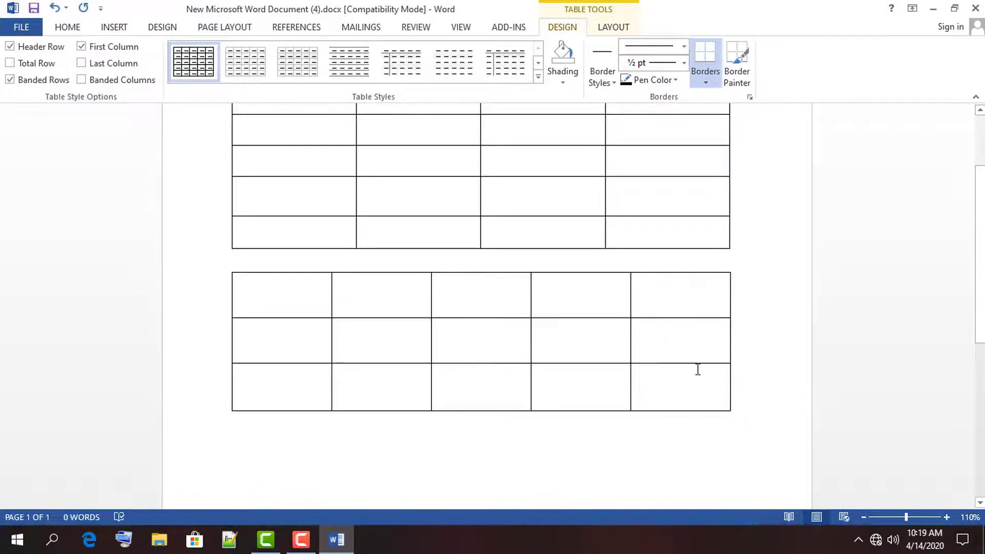
# Use Draw Table to draw a diagonal from upper left to lower right in all five first-row cells of the second table.
pyautogui.scroll(3, 697, 368)
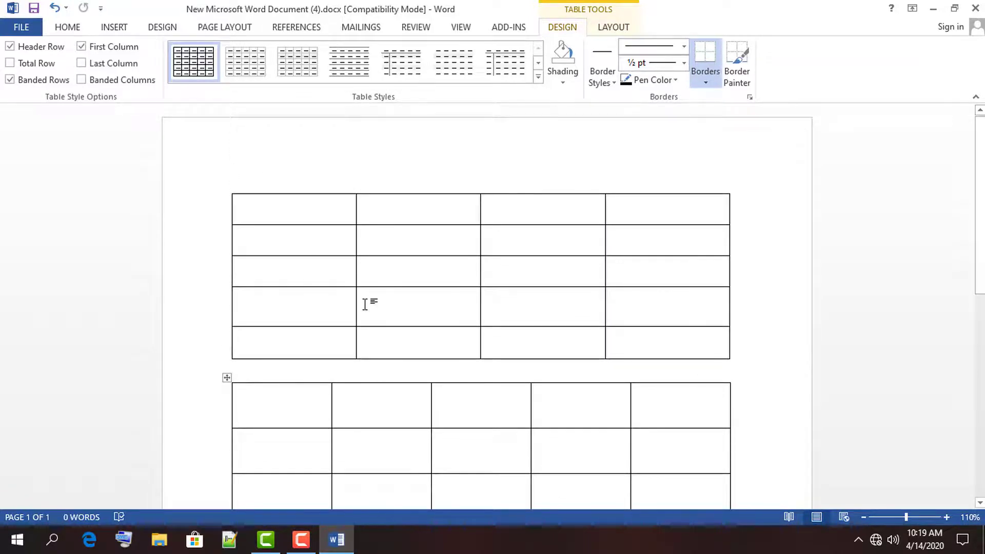
pyautogui.scroll(-3, 367, 303)
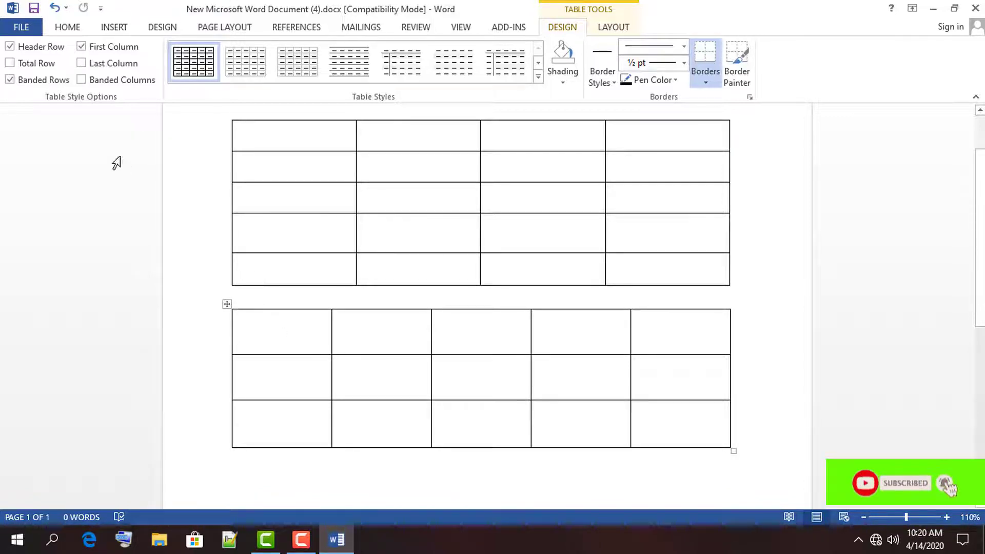
pyautogui.click(121, 26)
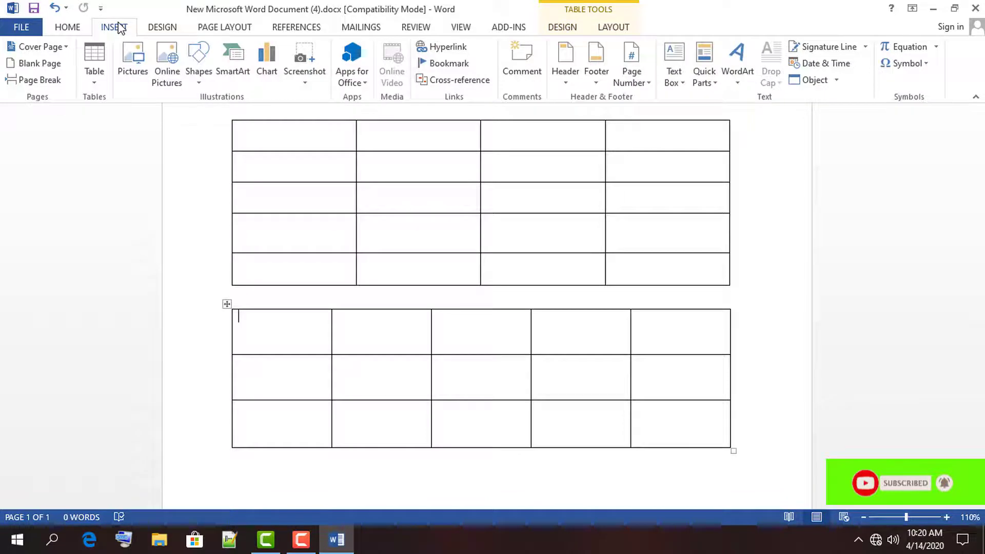
pyautogui.click(95, 82)
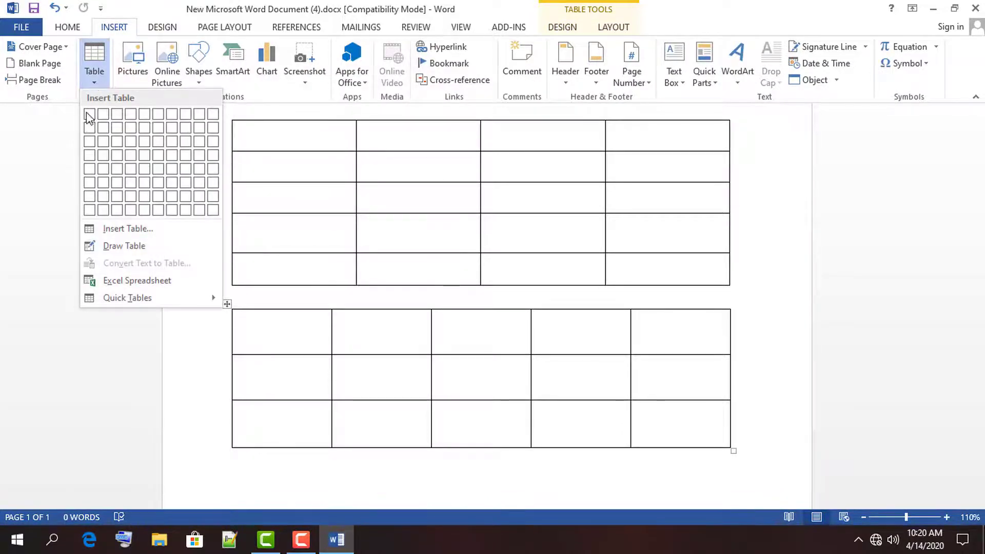
pyautogui.click(125, 249)
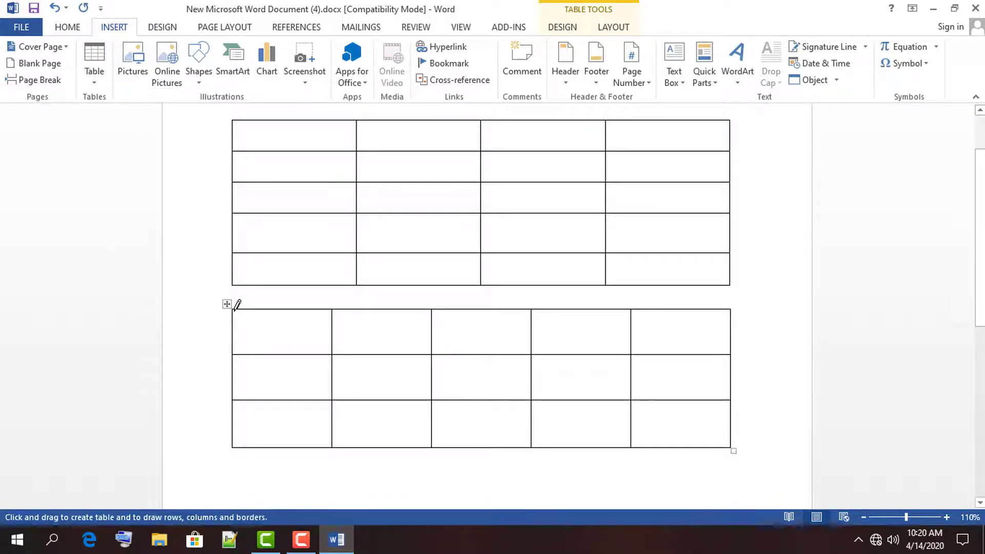
pyautogui.moveTo(236, 311)
pyautogui.mouseDown()
pyautogui.moveTo(323, 346)
pyautogui.moveTo(333, 311)
pyautogui.moveTo(431, 314)
pyautogui.moveTo(409, 349)
pyautogui.moveTo(431, 345)
pyautogui.moveTo(432, 354)
pyautogui.mouseUp()
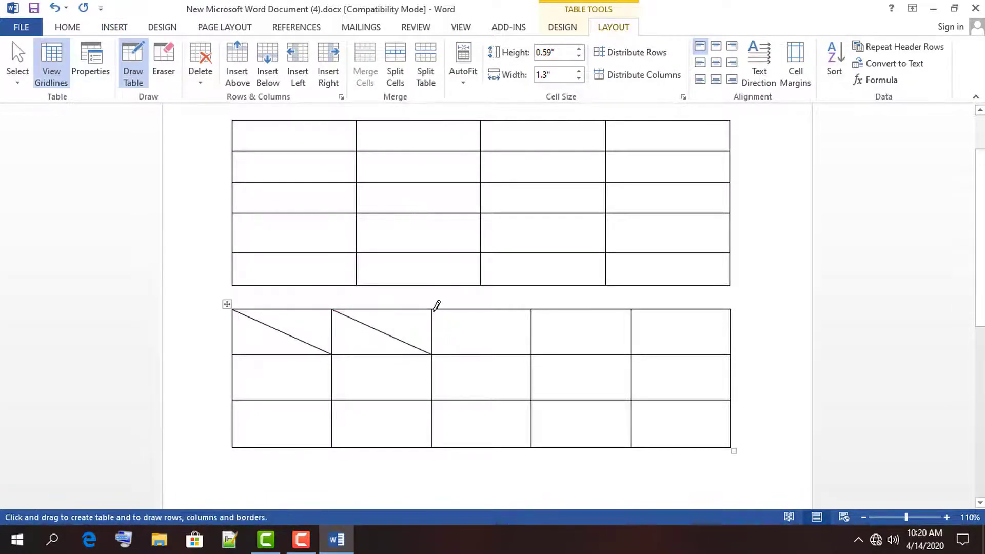
pyautogui.moveTo(433, 310); pyautogui.dragTo(530, 354)
pyautogui.moveTo(533, 311); pyautogui.dragTo(629, 353)
pyautogui.moveTo(633, 311); pyautogui.dragTo(730, 341)
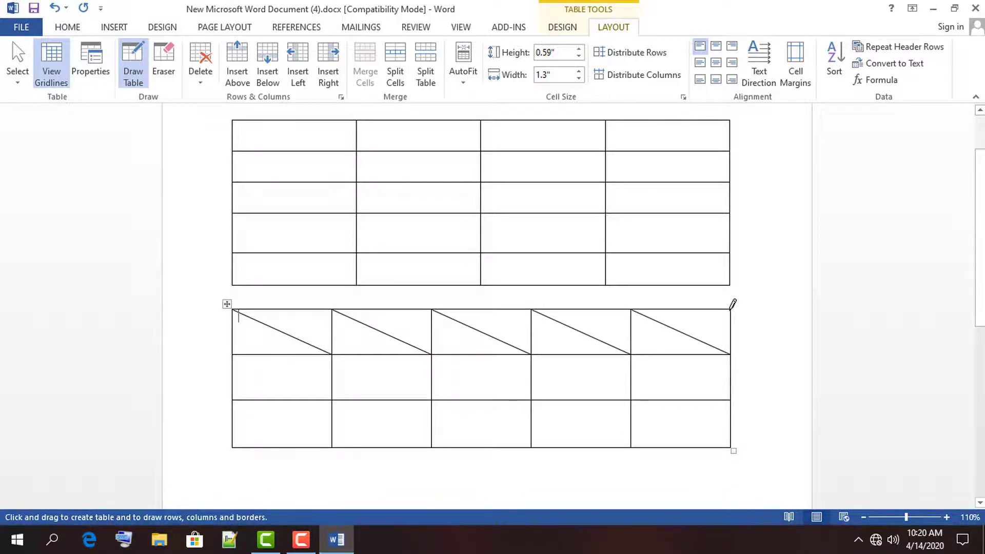
# Draw the opposite diagonal in each of the five first-row cells of the second table, so every cell is crossed.
pyautogui.moveTo(731, 308); pyautogui.dragTo(636, 353)
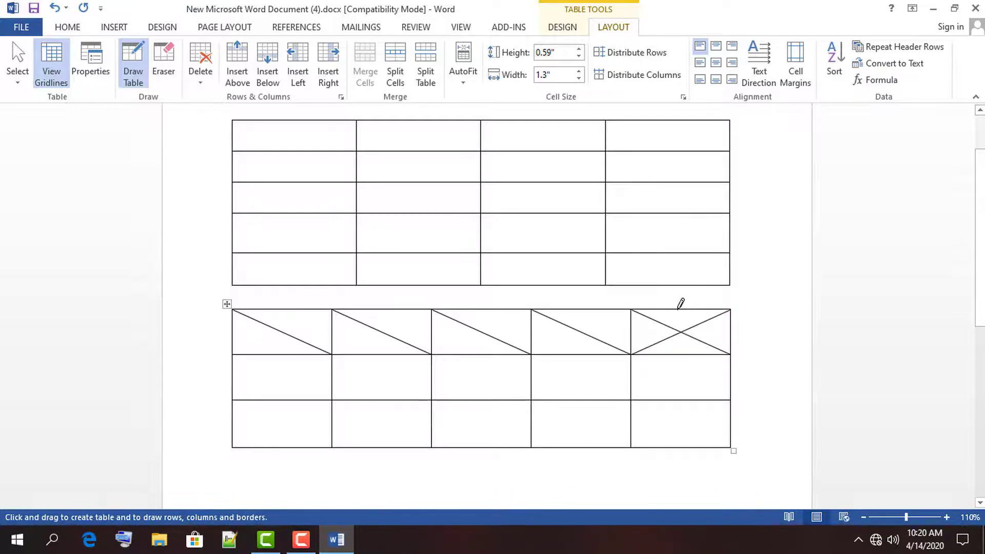
pyautogui.moveTo(678, 309); pyautogui.dragTo(697, 405)
pyautogui.moveTo(684, 445)
pyautogui.mouseDown()
pyautogui.moveTo(667, 309)
pyautogui.moveTo(560, 346)
pyautogui.mouseUp()
pyautogui.moveTo(539, 351); pyautogui.dragTo(532, 354)
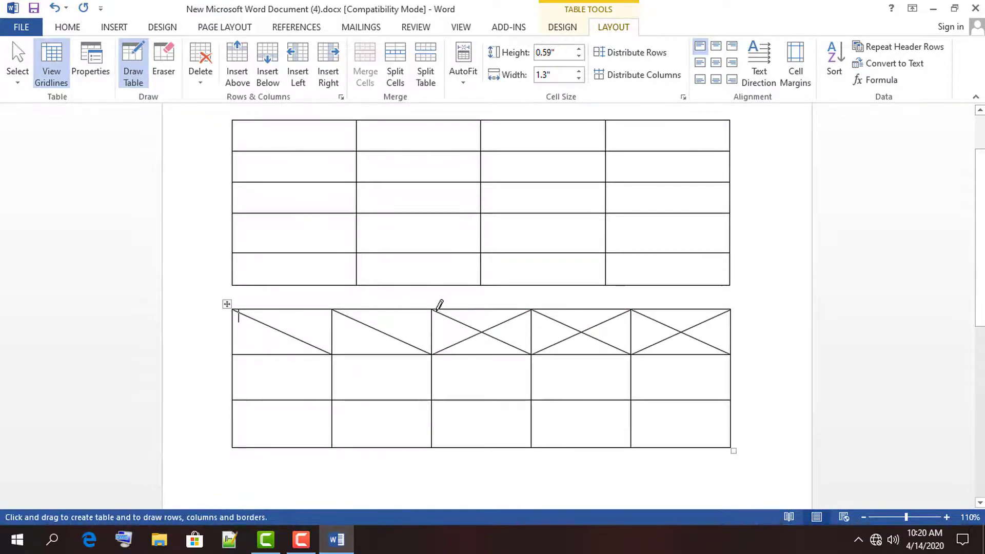
pyautogui.moveTo(431, 310); pyautogui.dragTo(333, 354)
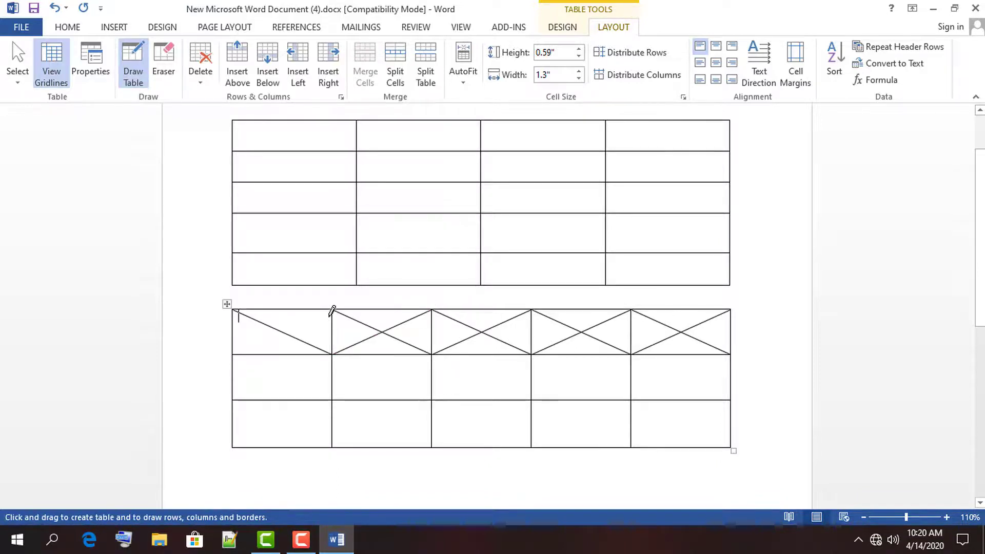
pyautogui.moveTo(332, 309); pyautogui.dragTo(253, 346)
pyautogui.scroll(-3, 454, 310)
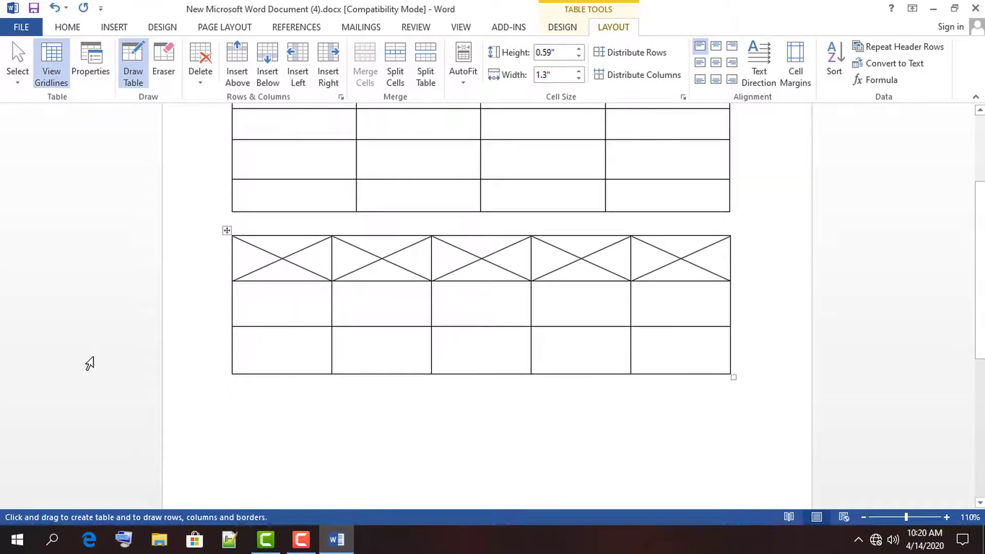
pyautogui.scroll(2, 231, 348)
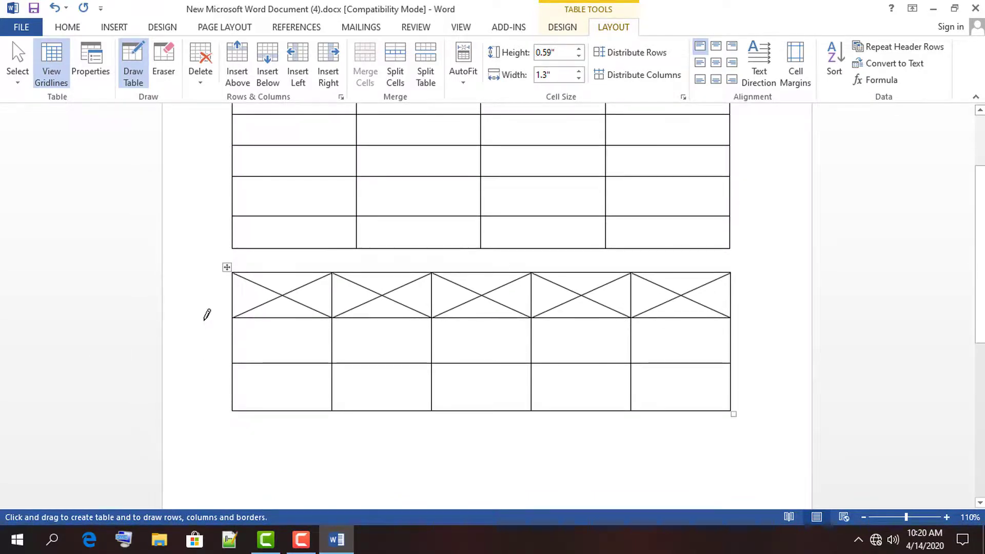